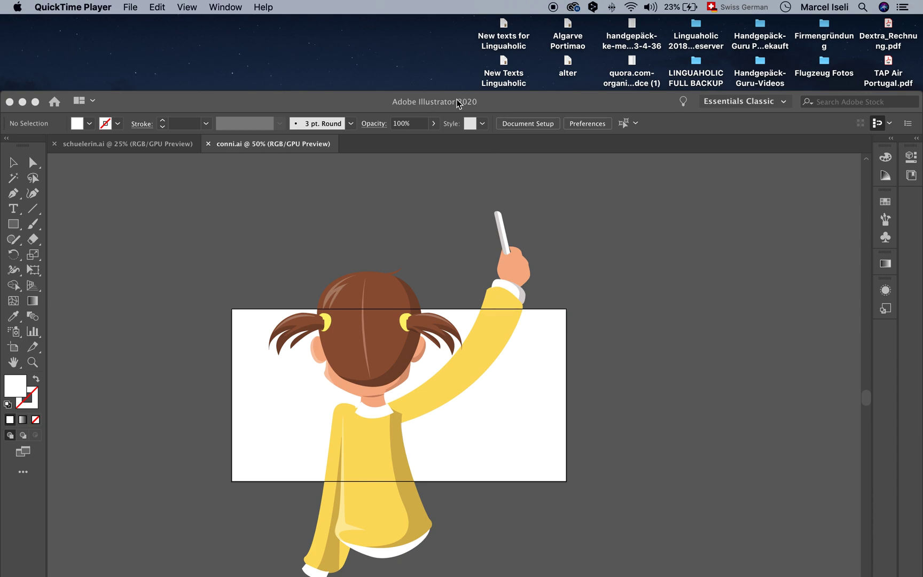
- Nudge the Illustrator window up, then bring Character Animator forward showing the connita puppet
left_click(521, 107)
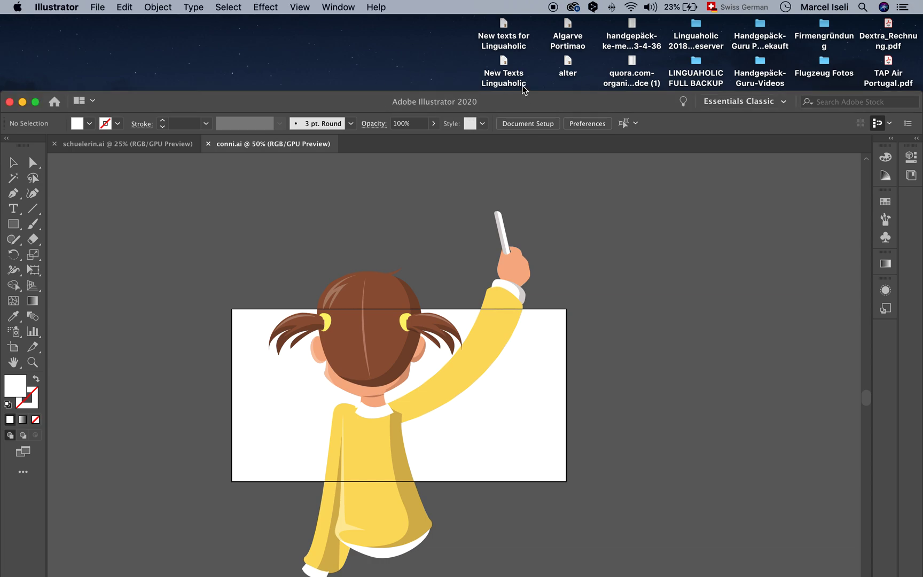
left_click_drag(516, 104, 519, 46)
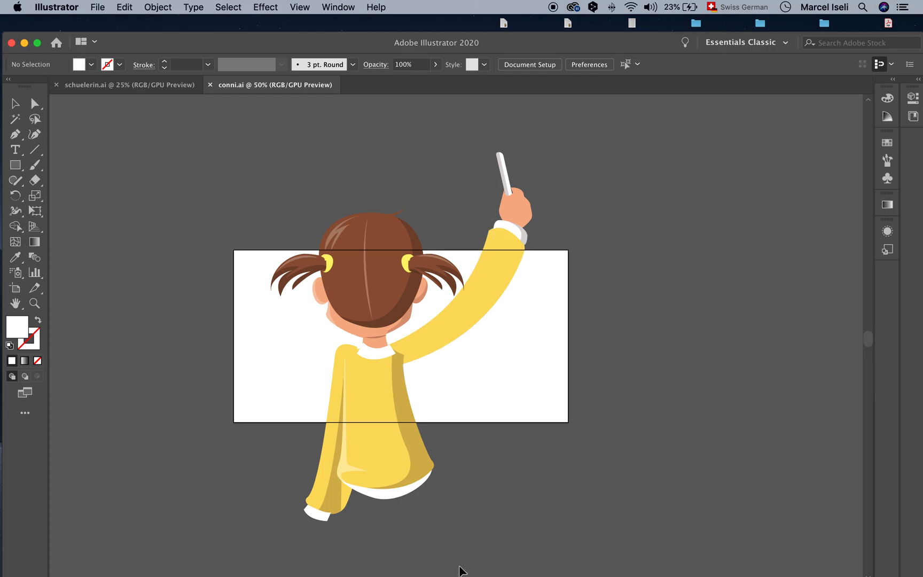
mouse_move(463, 572)
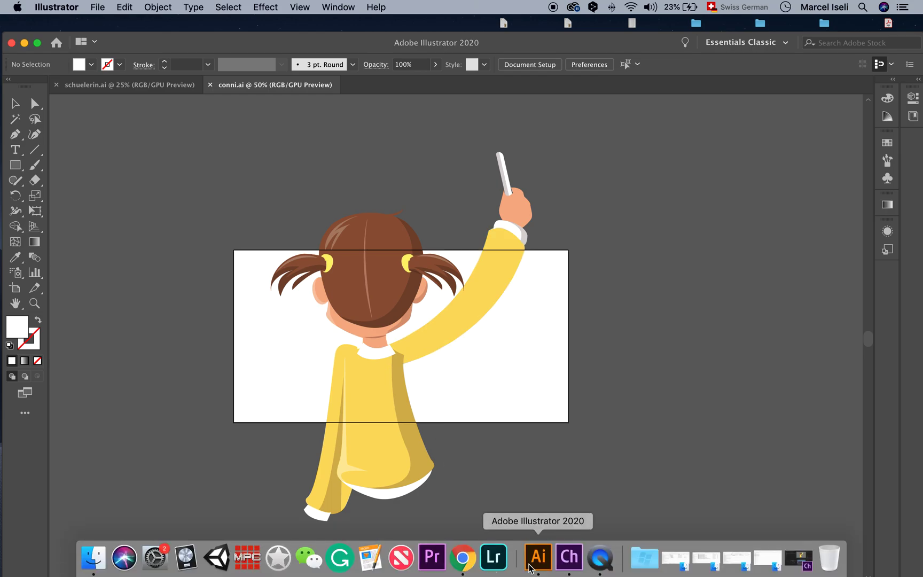
left_click(570, 557)
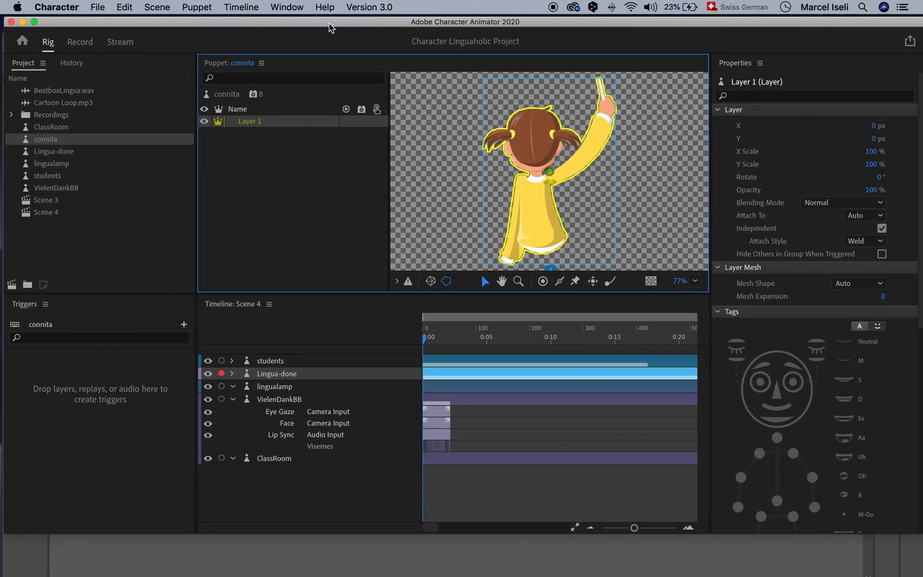
left_click(98, 7)
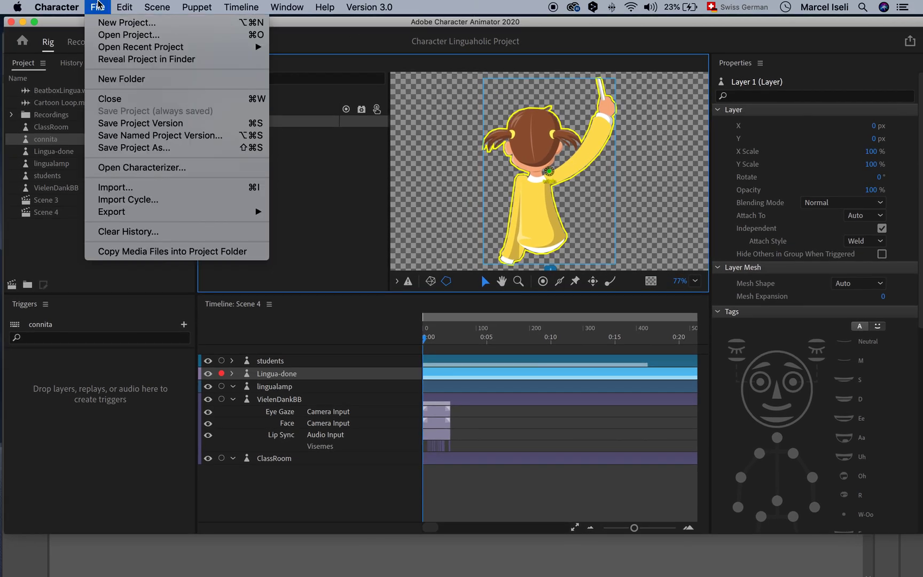
left_click(98, 6)
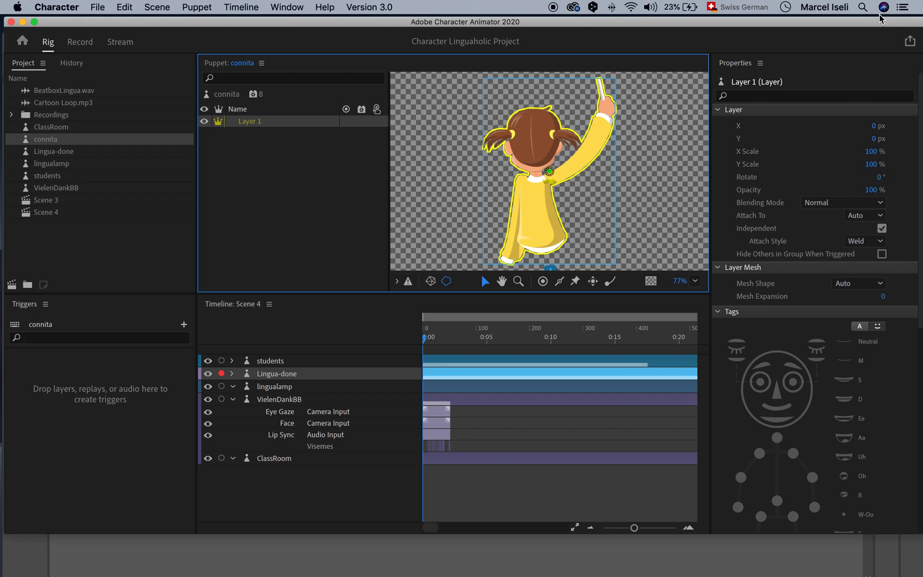
- Search Spotlight for conni.ai and pick the conni.ai image result
left_click(863, 7)
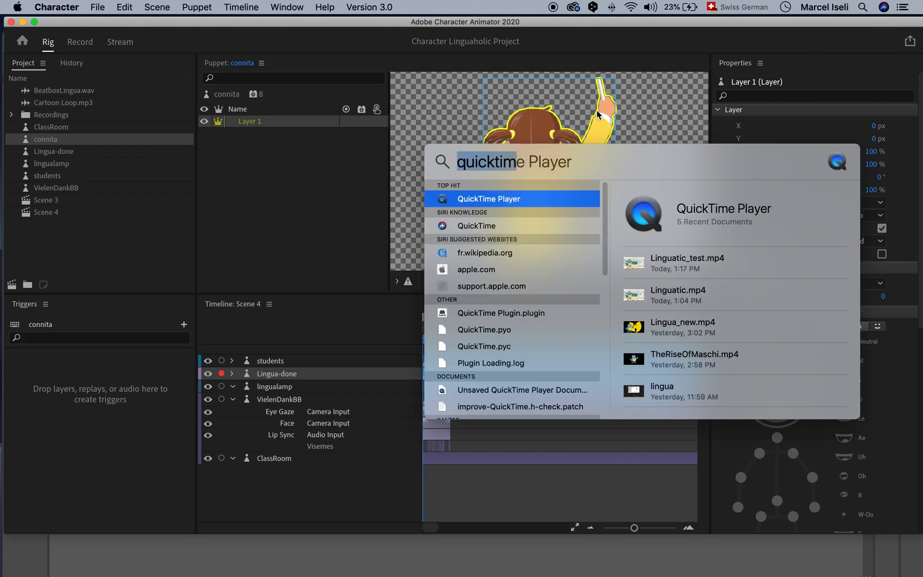
type("conni.ai")
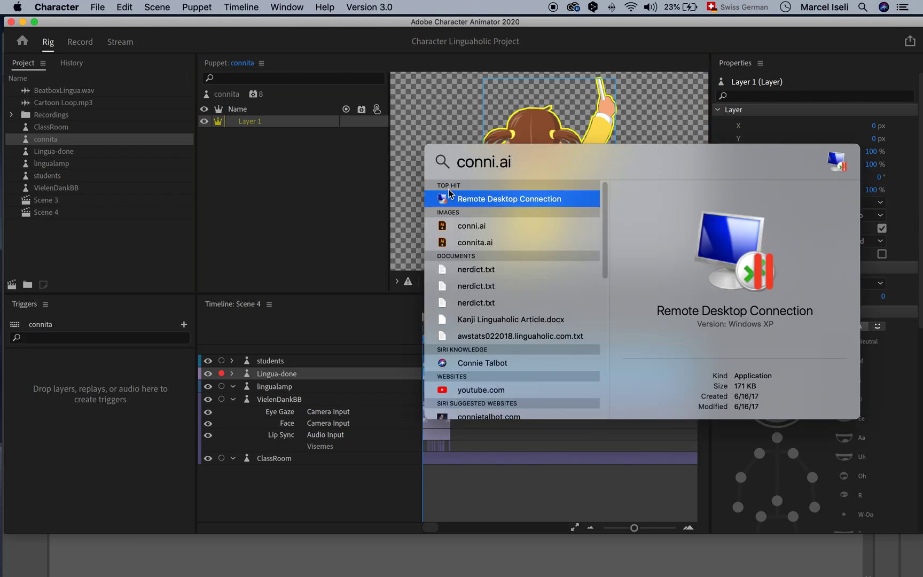
left_click(489, 225)
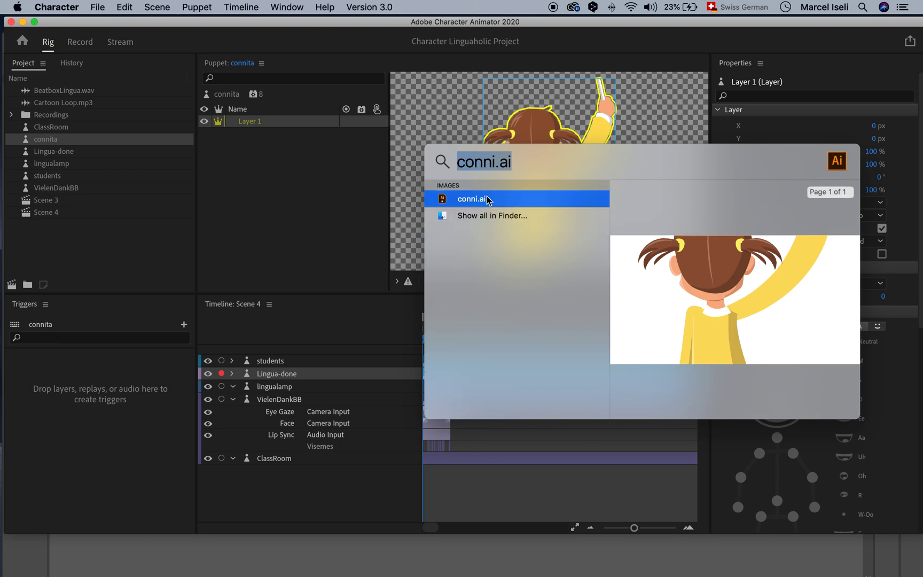
- Bring Illustrator with conni.ai to the front, shift its window, then return to Character Animator
mouse_move(478, 561)
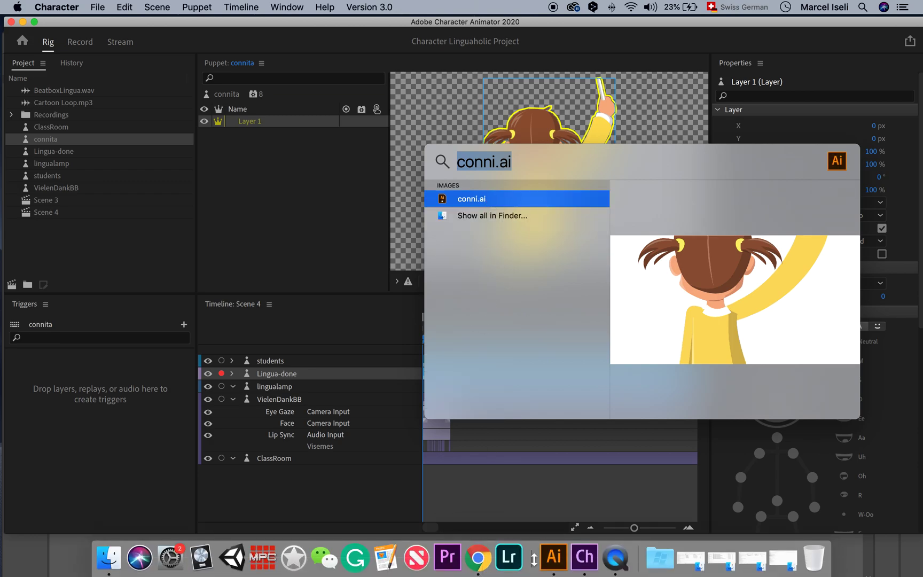
left_click(554, 557)
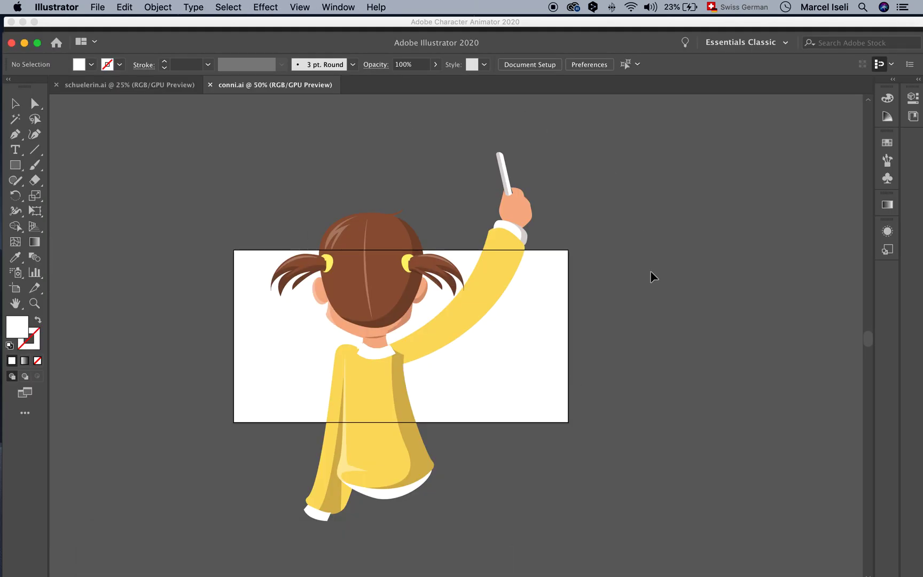
left_click_drag(361, 43, 370, 39)
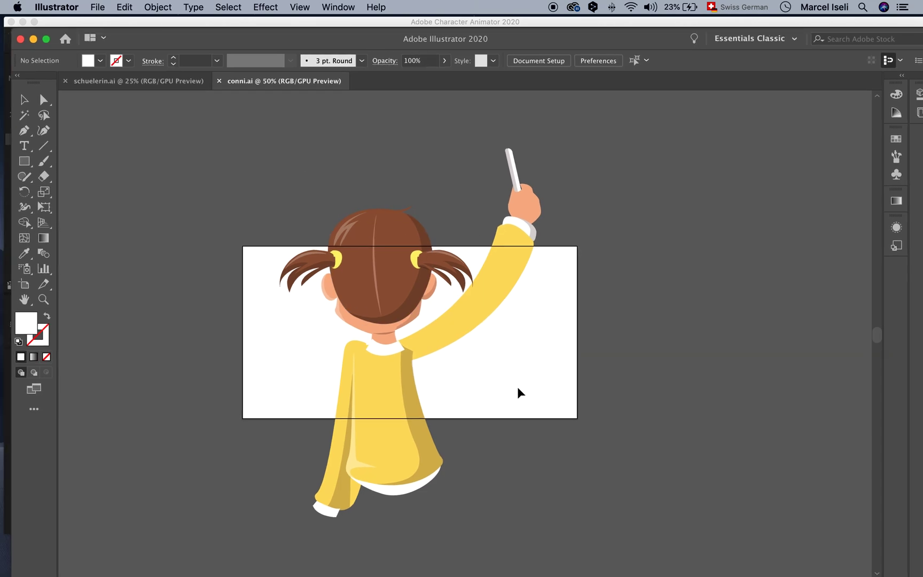
mouse_move(546, 571)
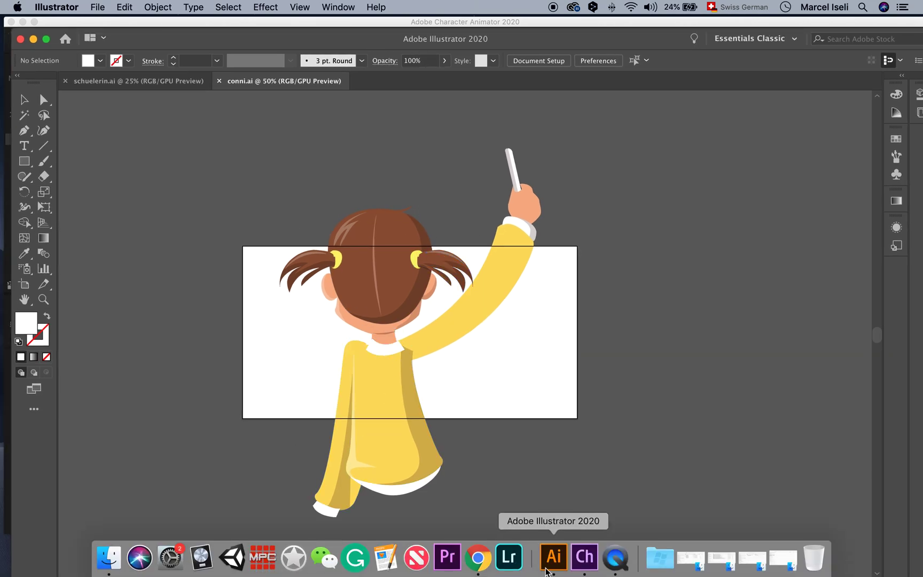
left_click(584, 557)
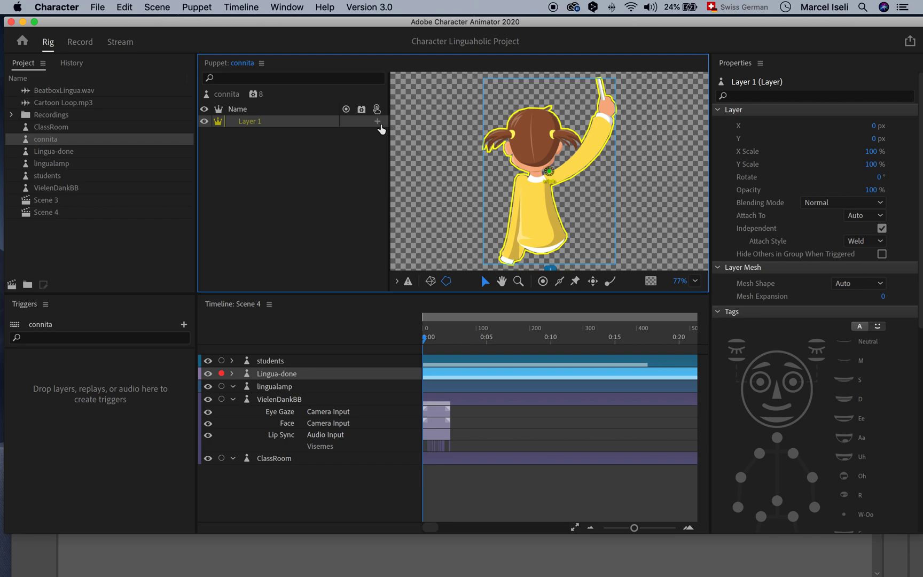
- Drag the conni.ai Spotlight result into the Project panel, which produces Error 3.0x276
left_click(863, 6)
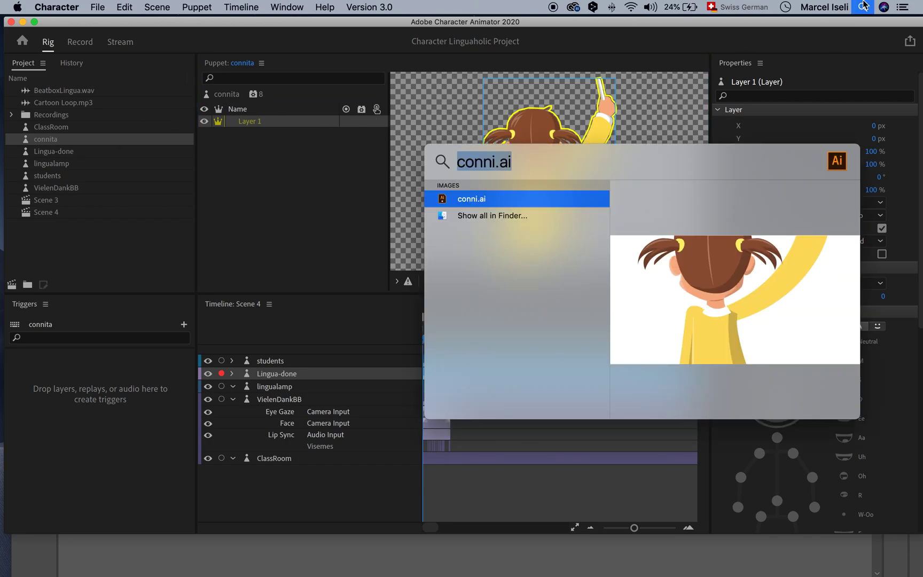
left_click_drag(475, 200, 77, 239)
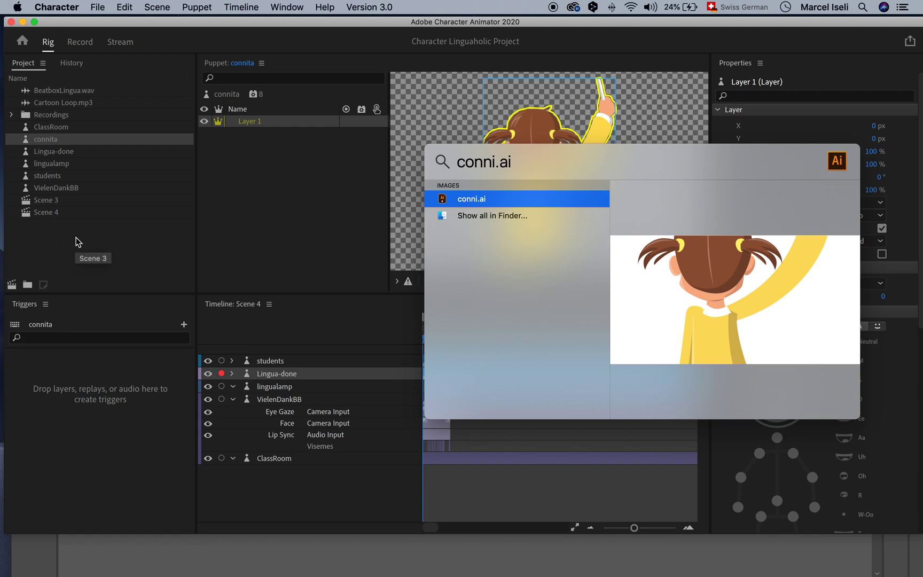
left_click_drag(76, 240, 76, 240)
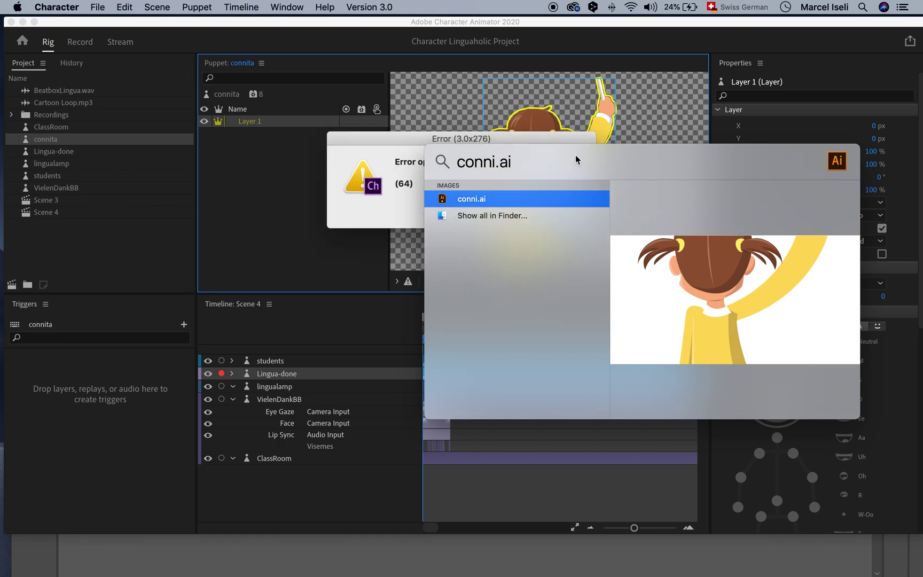
- Close Spotlight and acknowledge the 'Error opening Illustrator file (64)' message
left_click(365, 150)
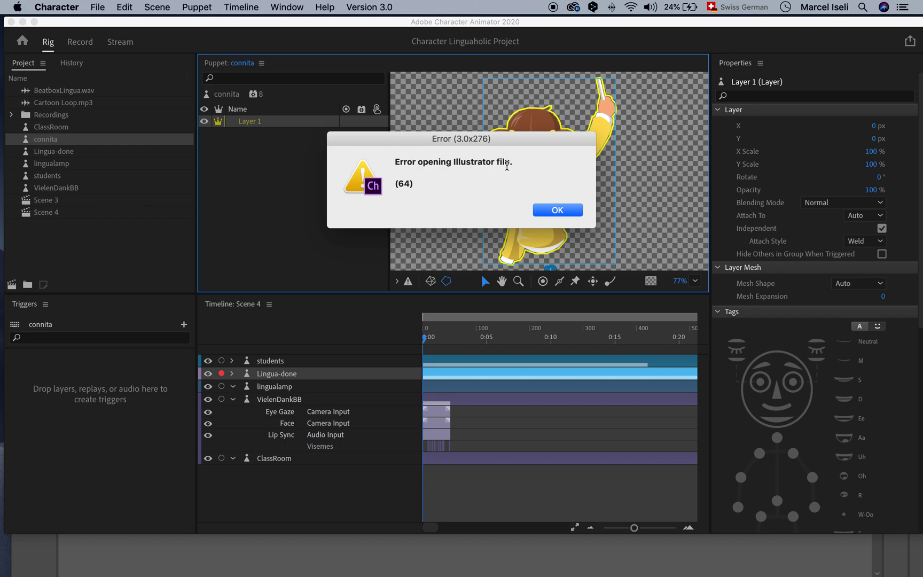
left_click(561, 215)
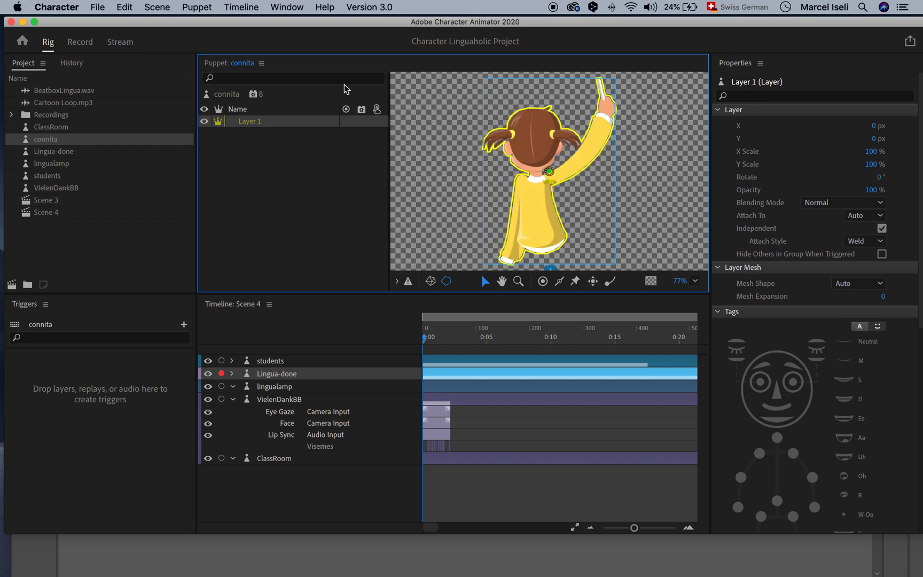
- Drag the Character Animator window down to reveal Illustrator behind it
mouse_move(287, 25)
left_mouse_down()
mouse_move(284, 83)
mouse_move(295, 43)
mouse_move(296, 90)
mouse_move(298, 24)
left_mouse_up()
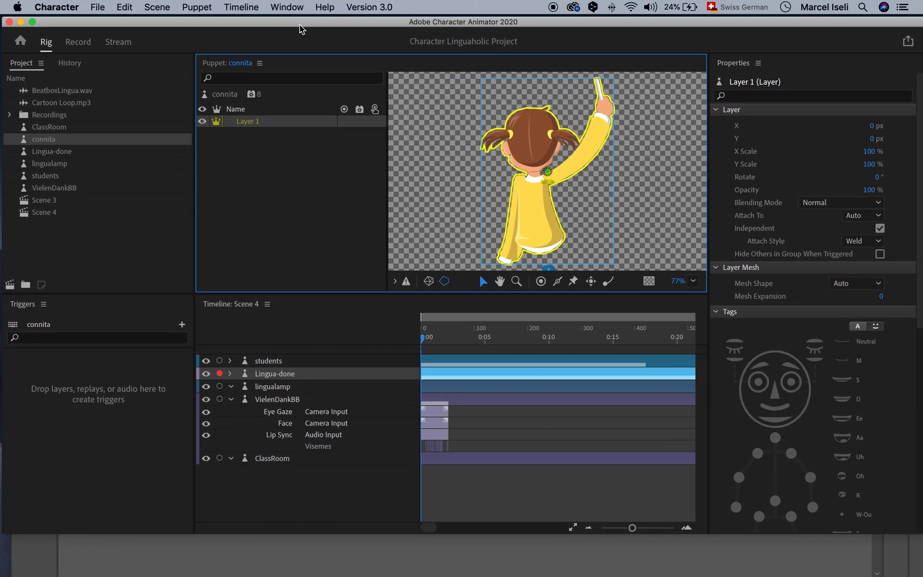
mouse_move(300, 29)
left_mouse_down()
mouse_move(300, 128)
mouse_move(303, 28)
left_mouse_up()
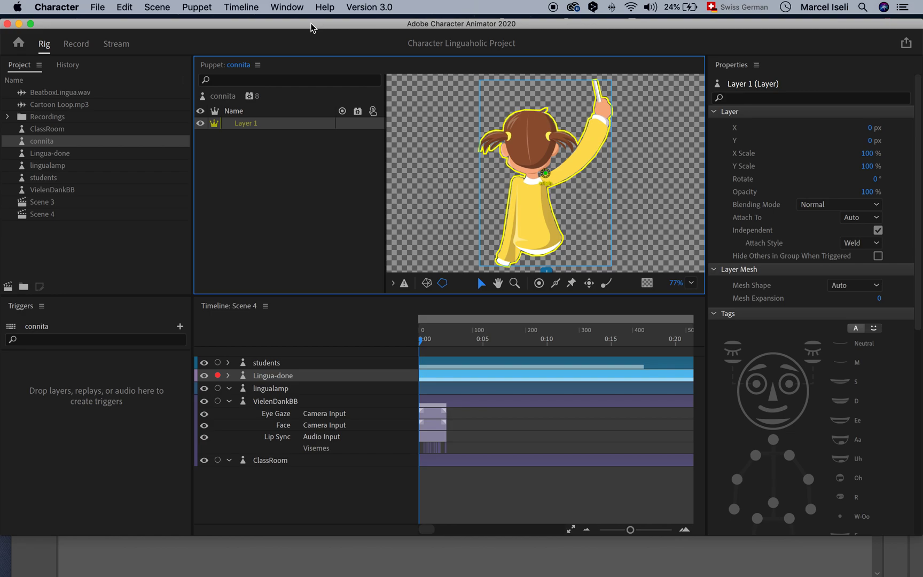
left_click_drag(313, 28, 306, 61)
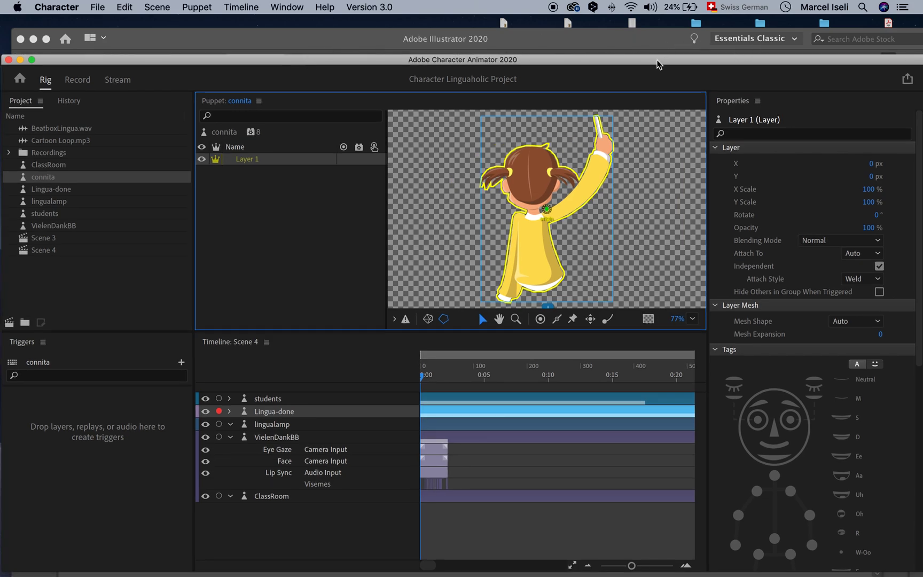
- Check Creative Cloud's installed Illustrator versions (v23.0.4, v24.0), then return to Character Animator
left_click(575, 8)
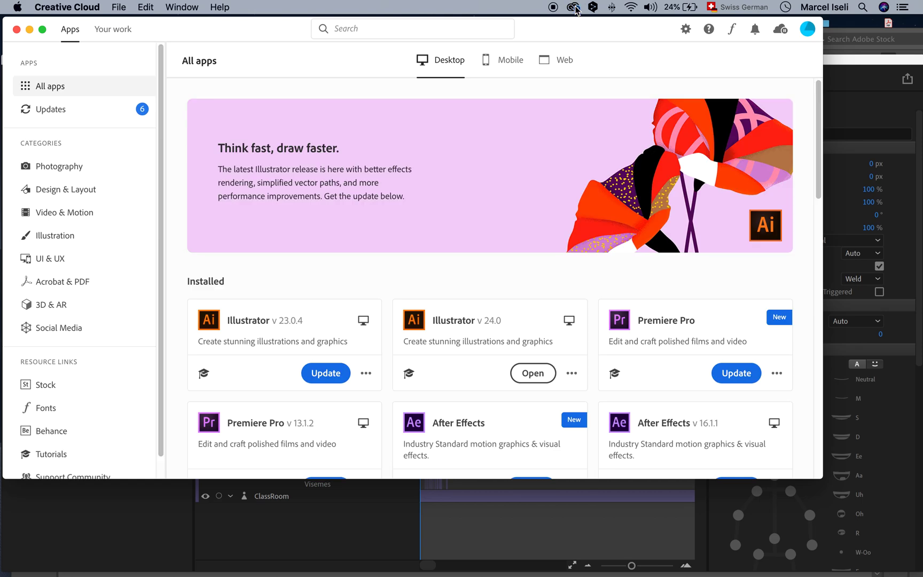
left_click(850, 75)
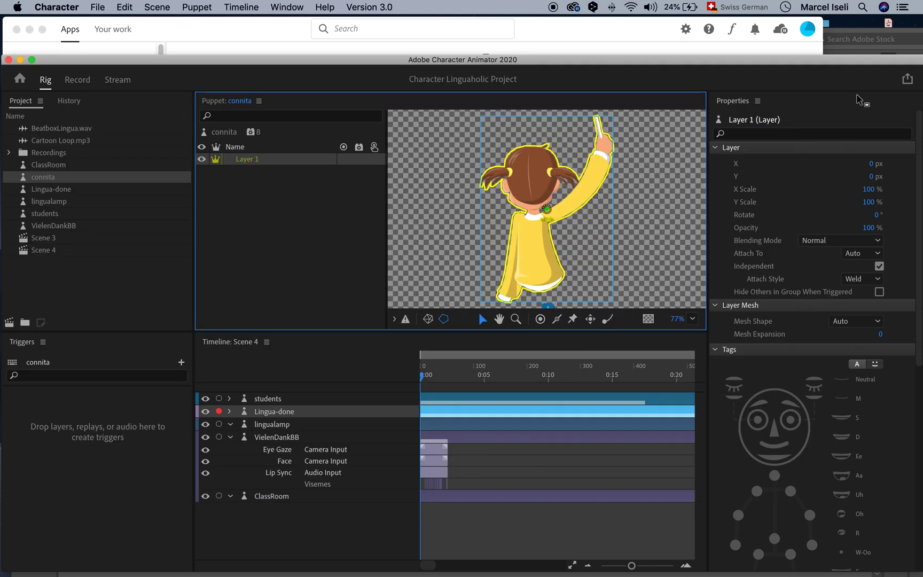
left_click(29, 29)
left_click_drag(334, 62, 336, 54)
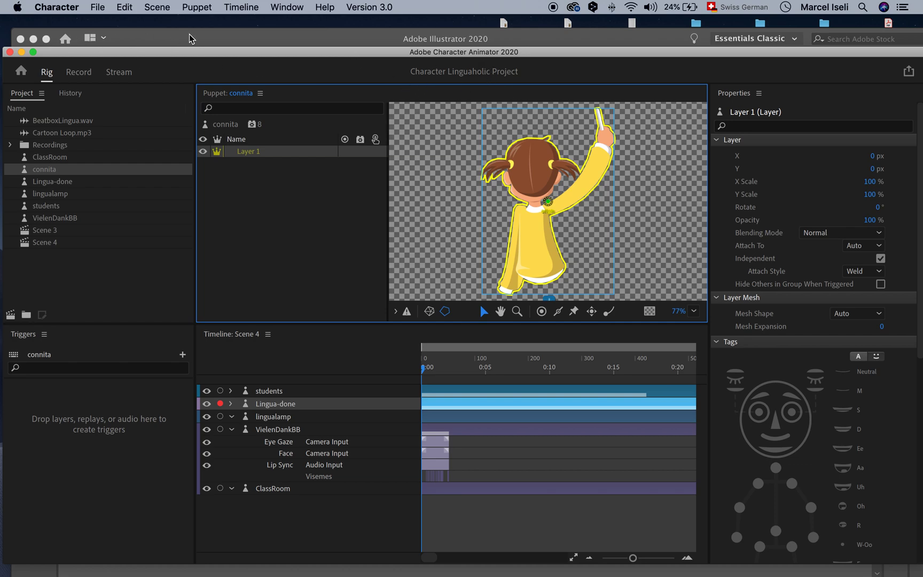
left_click(377, 40)
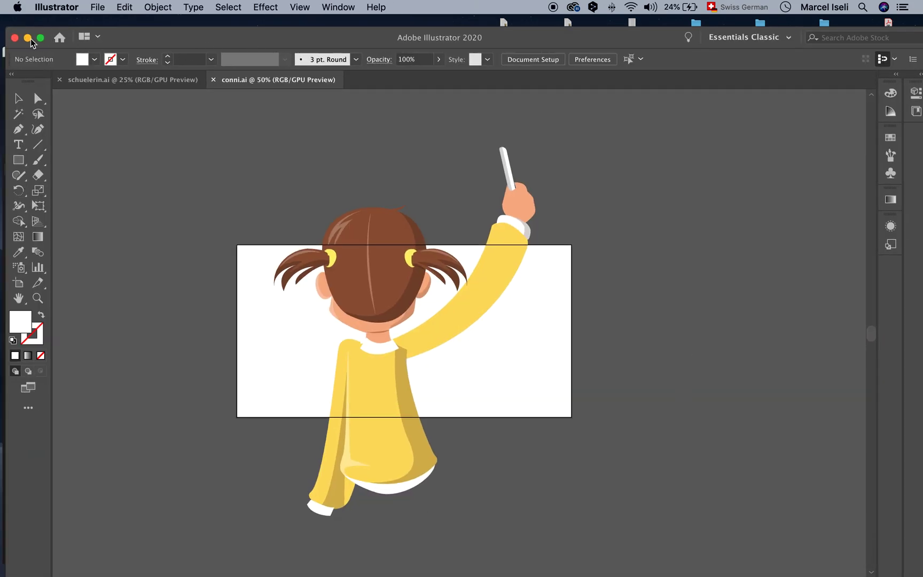
left_click(14, 38)
left_click_drag(395, 51, 400, 31)
left_click(862, 6)
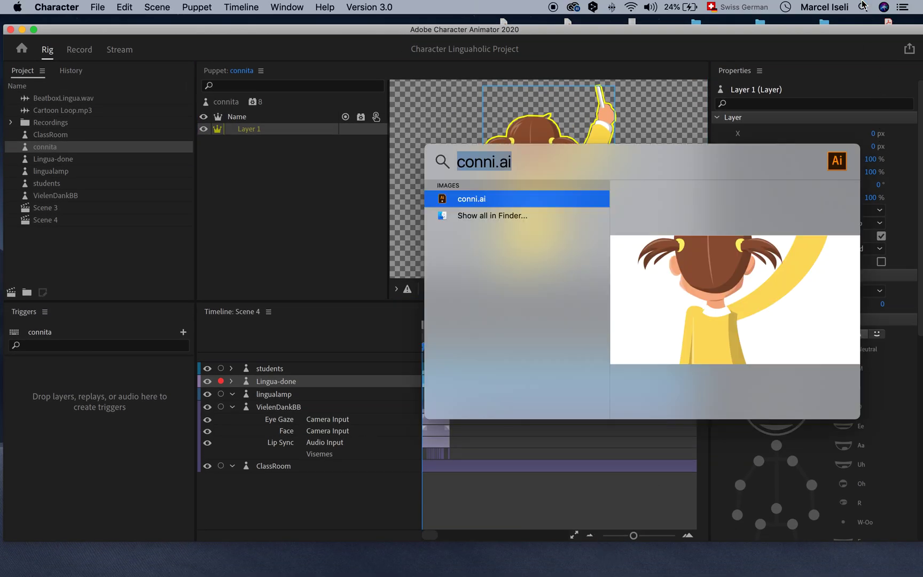
key("BackSpace")
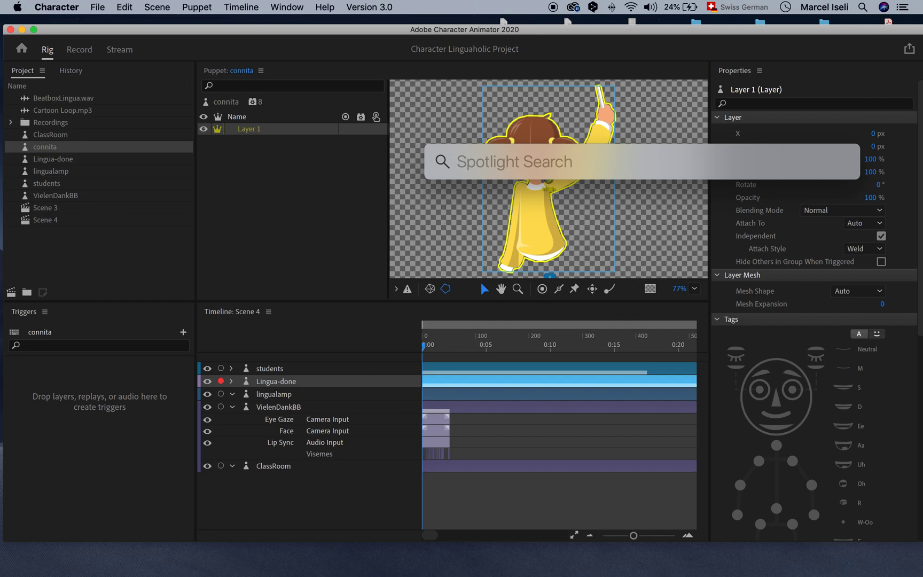
type("illustrator")
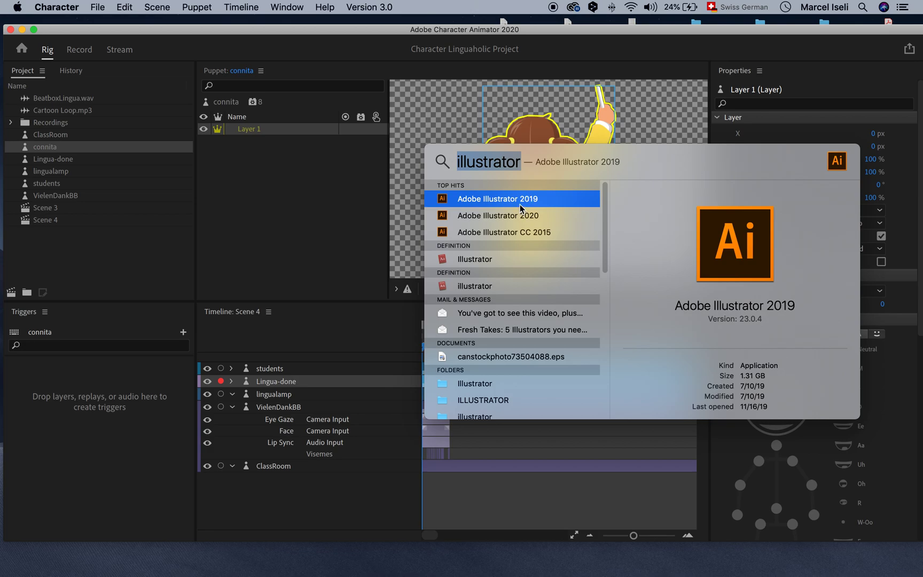
left_click(496, 120)
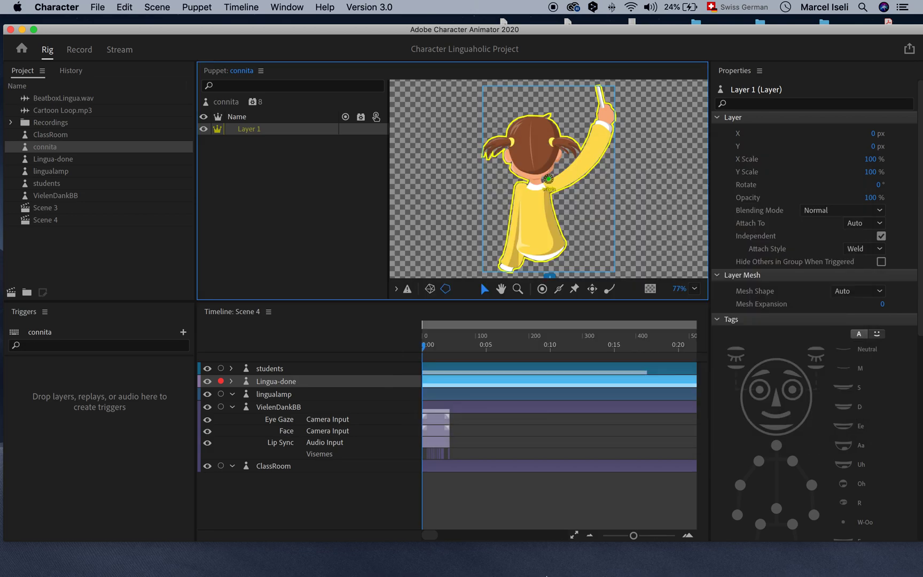
- In Illustrator 2020, open conni.ai from recent files and copy all of the girl artwork
mouse_move(546, 575)
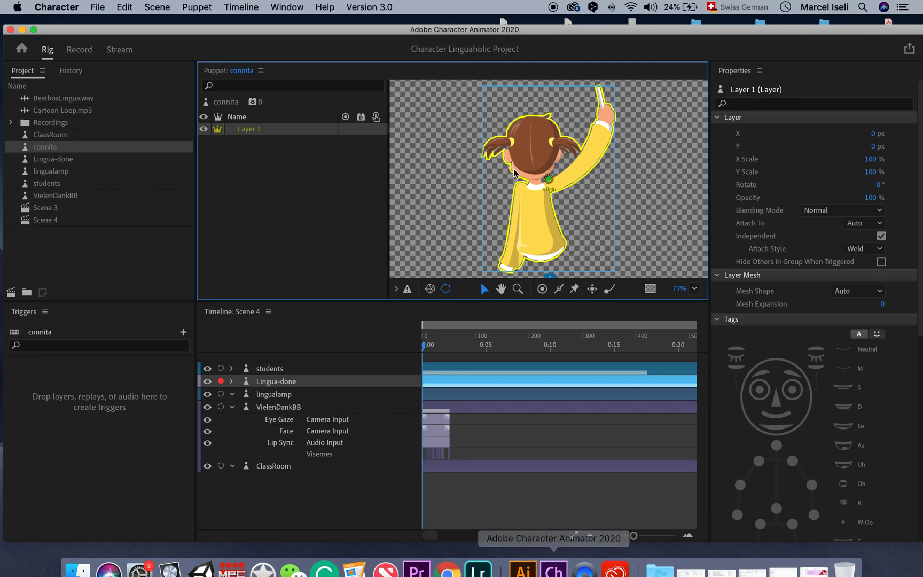
left_click(523, 560)
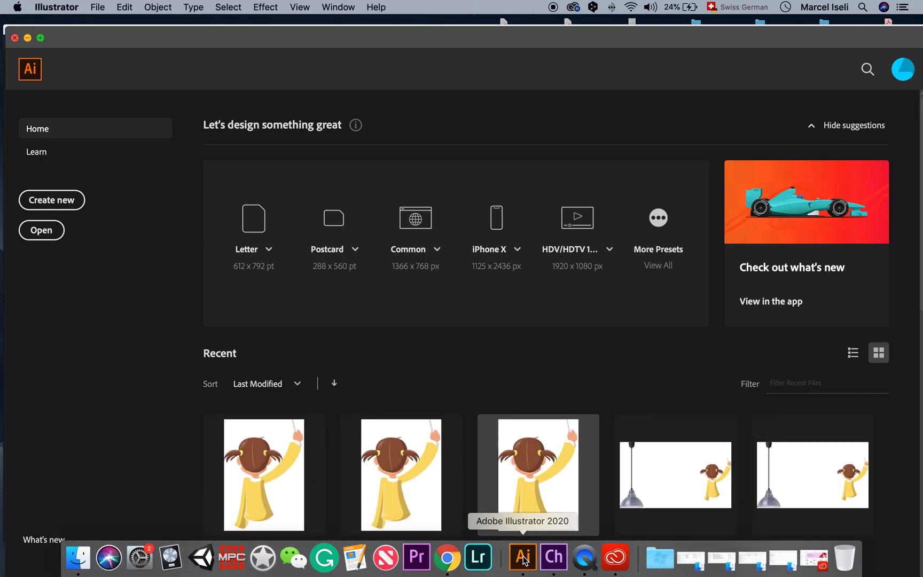
left_click(267, 471)
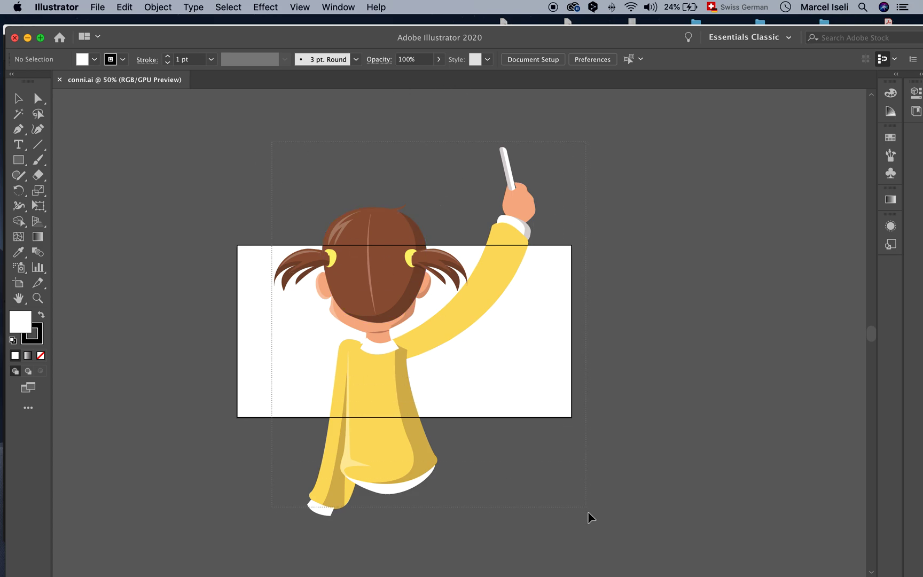
key("super+a")
left_click_drag(548, 33, 561, 26)
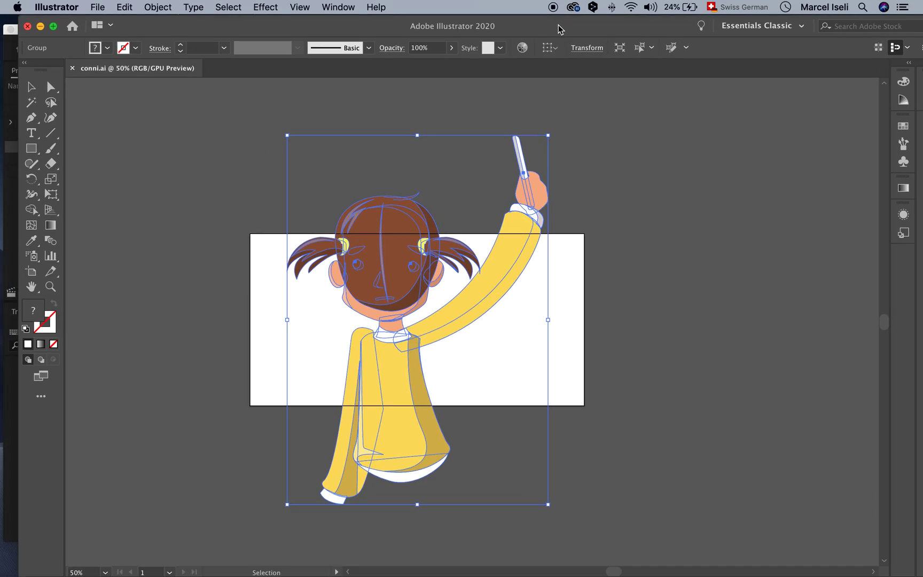
key("super+c")
- Dismiss Spotlight and launch Illustrator 2019 from the Dock
mouse_move(365, 575)
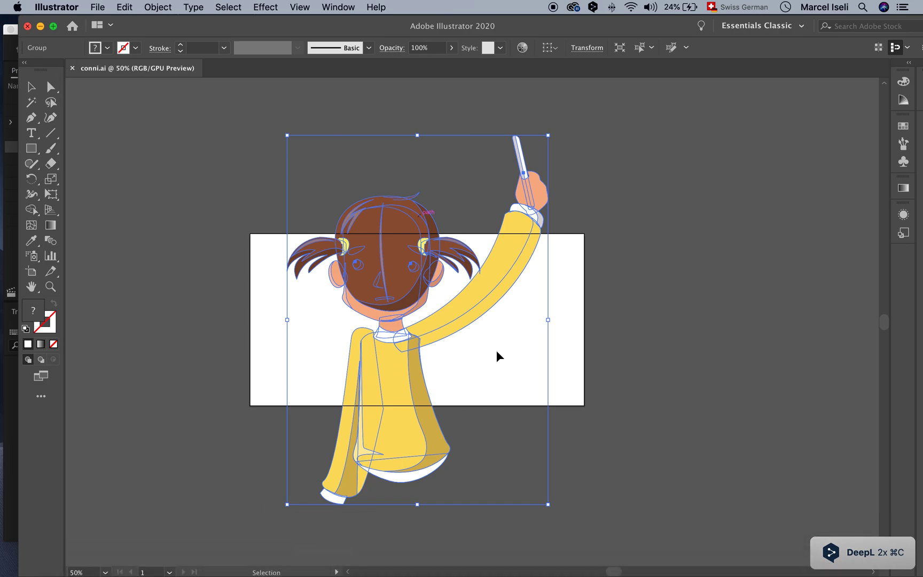
key("super+space")
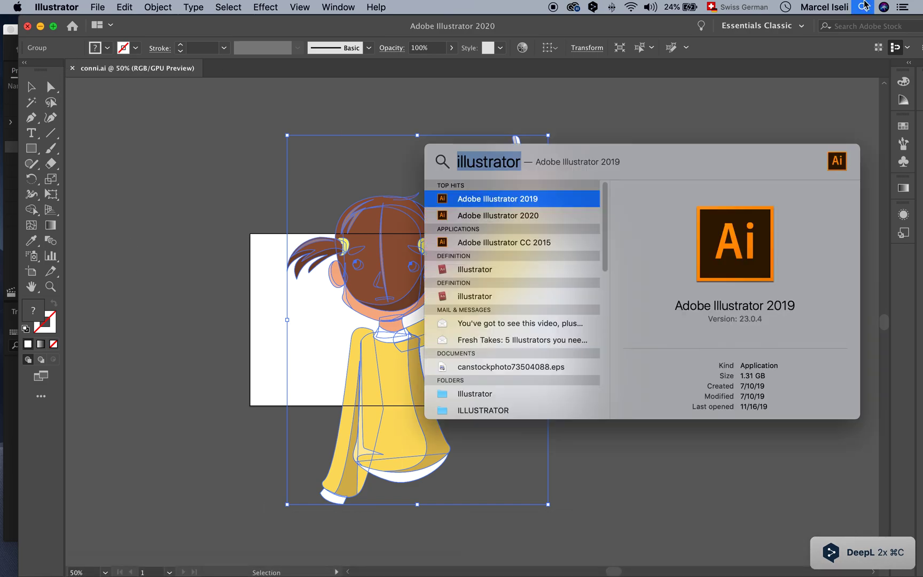
left_click(526, 201)
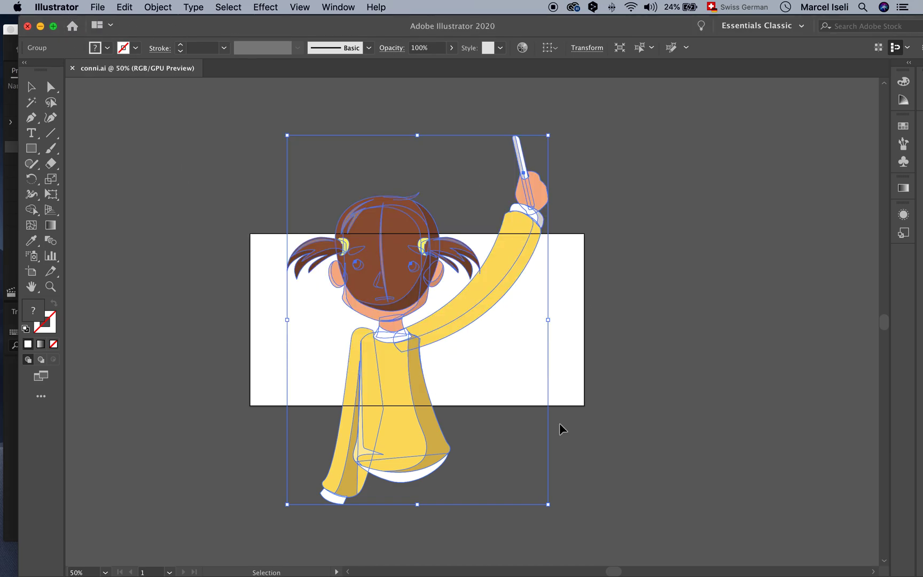
mouse_move(433, 572)
mouse_move(402, 572)
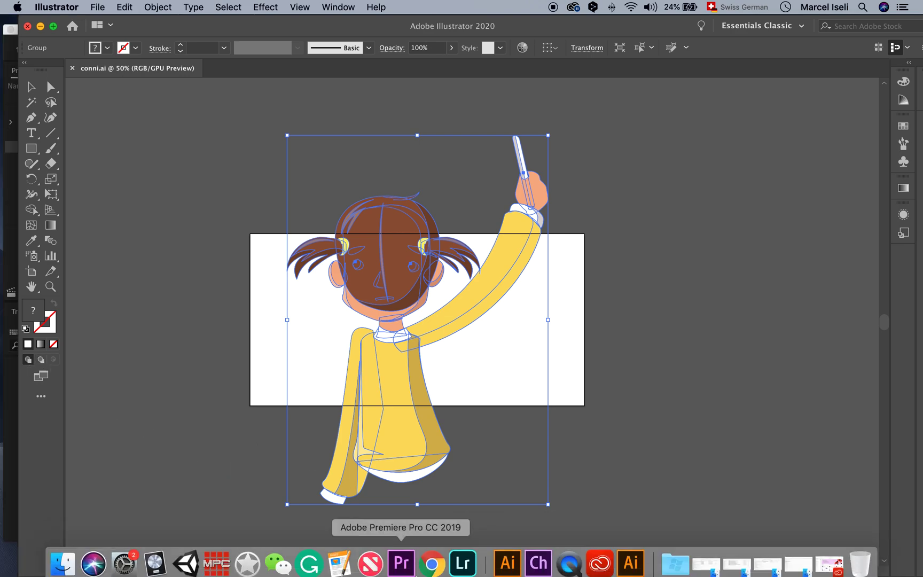
left_click(631, 559)
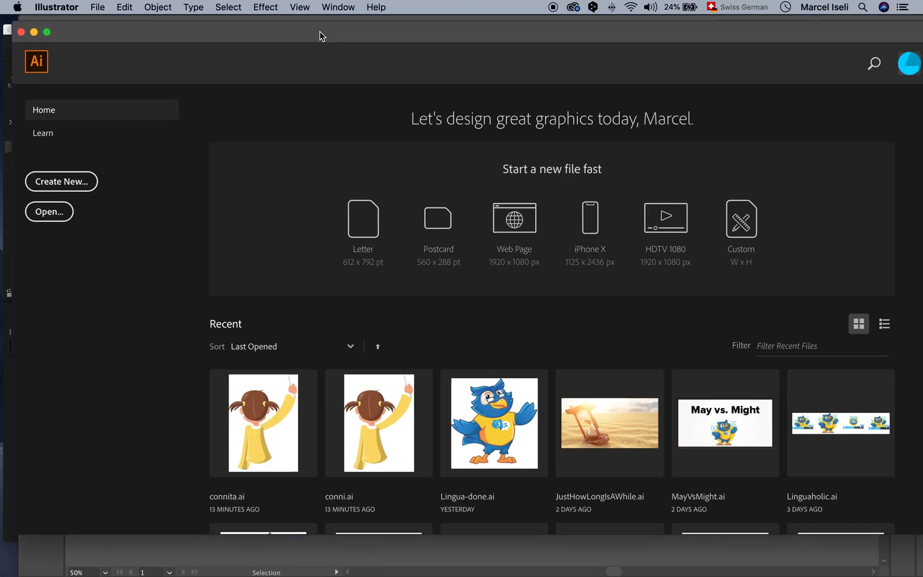
- Create a new 680 × 350 px document in Illustrator 2019, postponing the update reminder
mouse_move(320, 31)
left_mouse_down()
mouse_move(301, 29)
mouse_move(322, 106)
mouse_move(328, 31)
left_mouse_up()
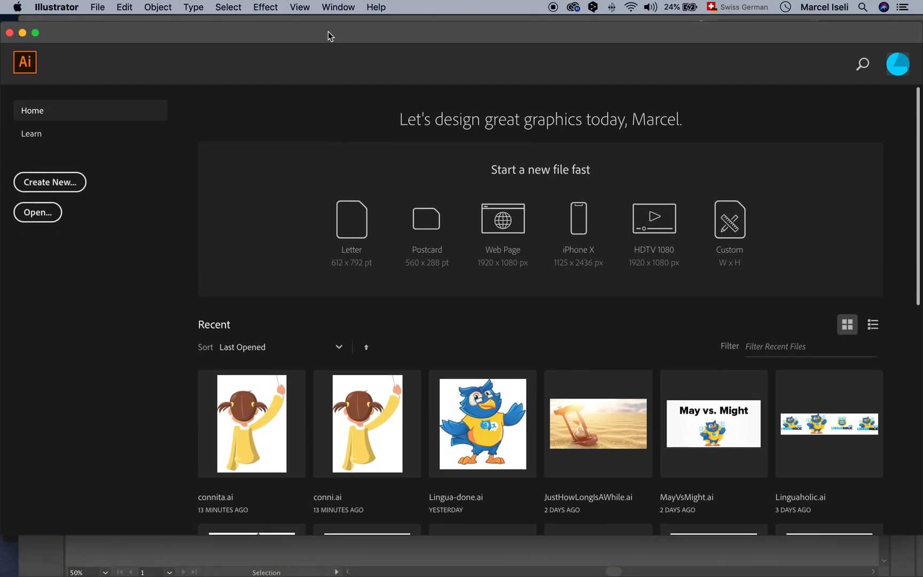
left_click(59, 180)
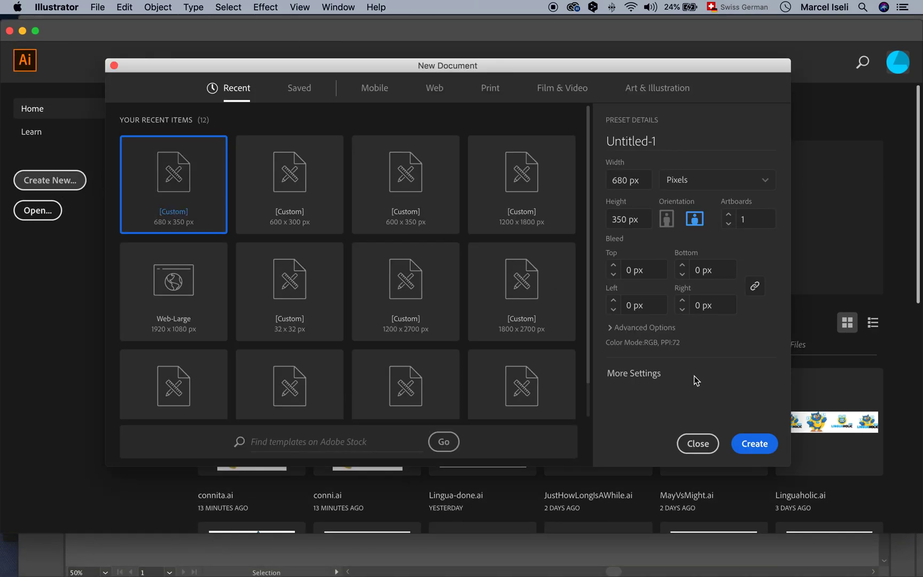
left_click(744, 450)
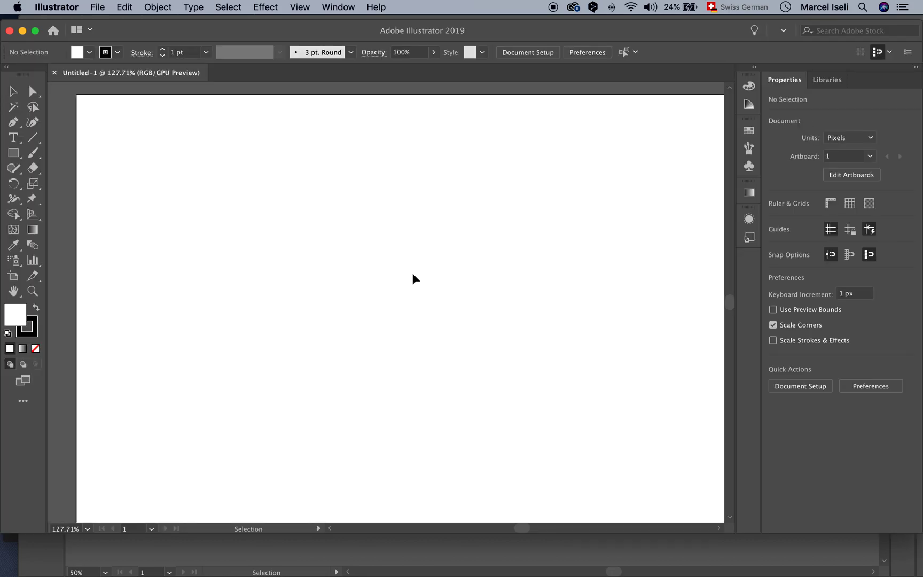
left_click(635, 128)
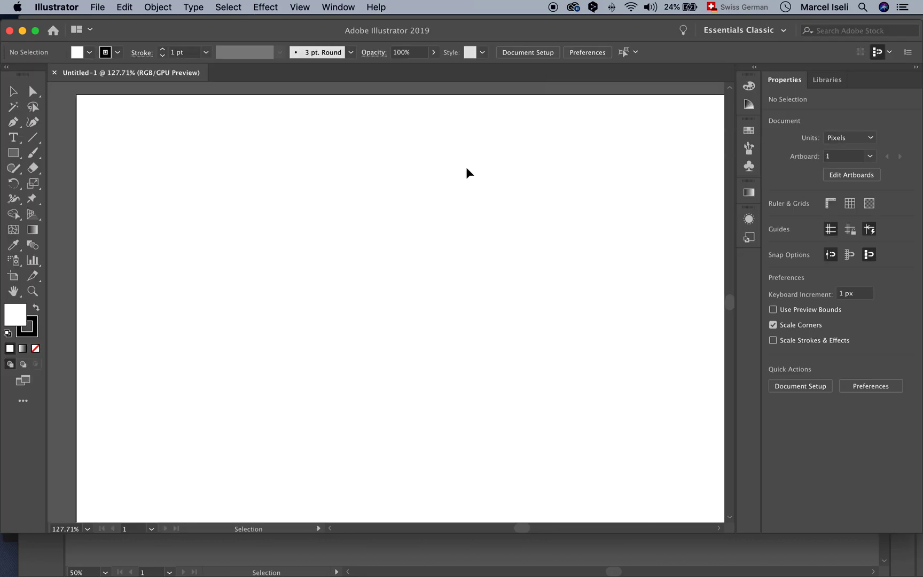
- Paste the copied girl artwork into the new document and zoom out to see it
key("super+1")
key("a")
key("super+v")
key("v")
key("super+minus")
key("super+minus")
key("super+minus")
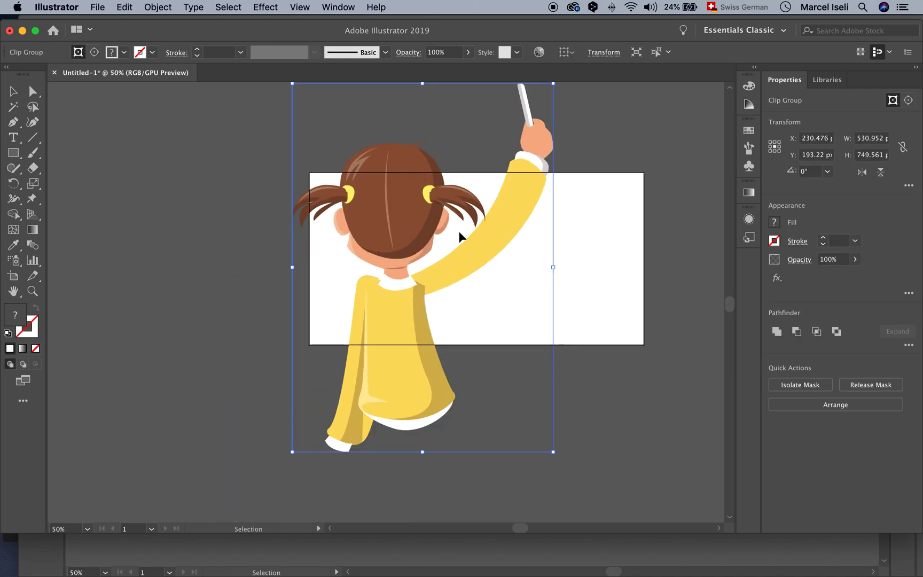
- Save the document as connichita.ai with default Illustrator options
left_click(98, 7)
left_click(107, 116)
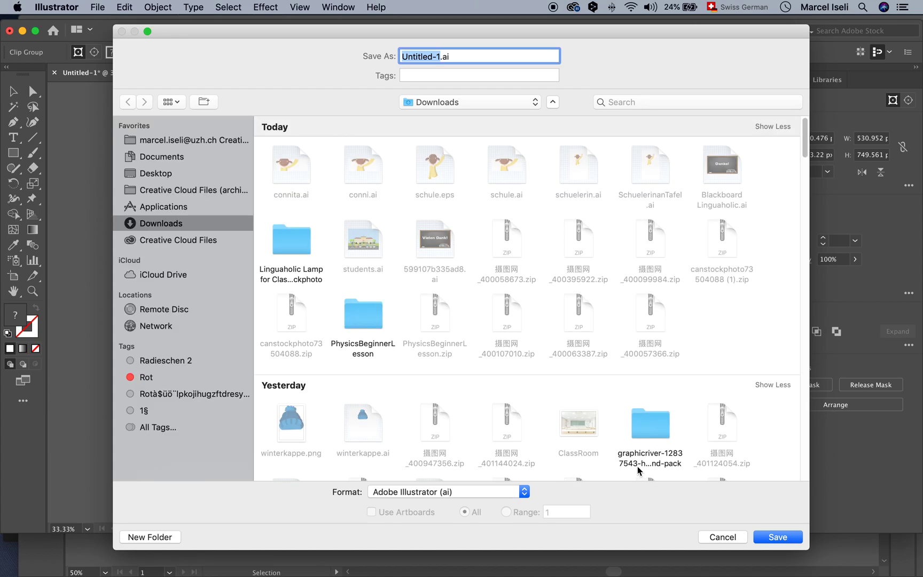
type("conn")
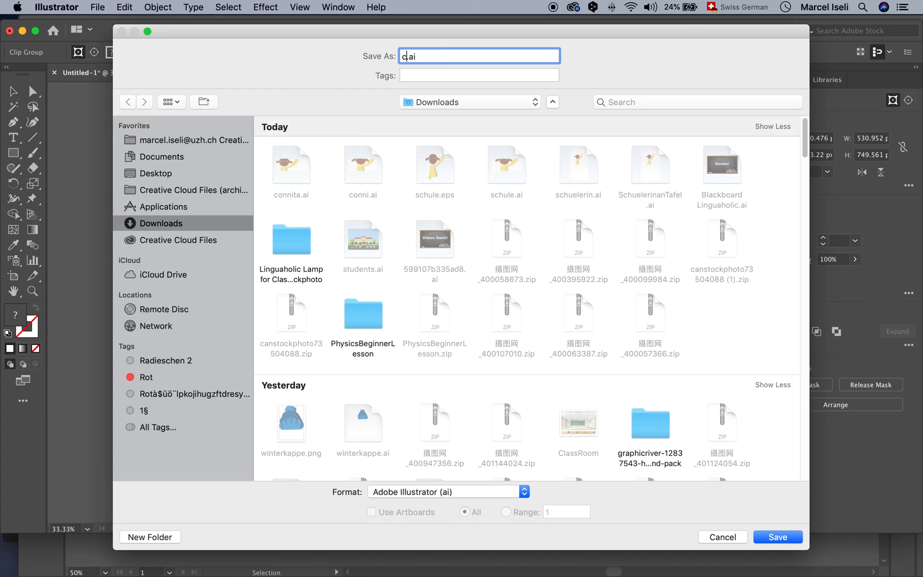
type("ichita")
left_click(785, 537)
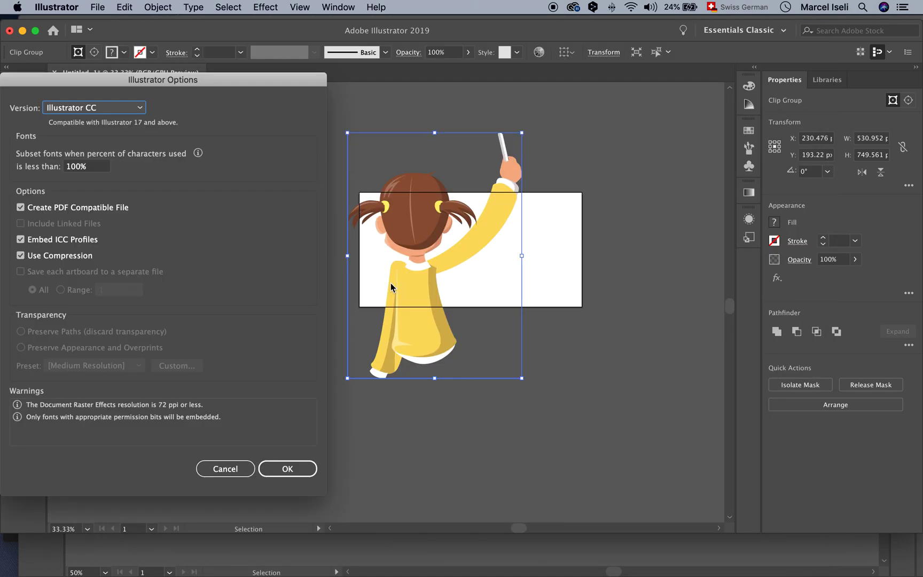
left_click(310, 473)
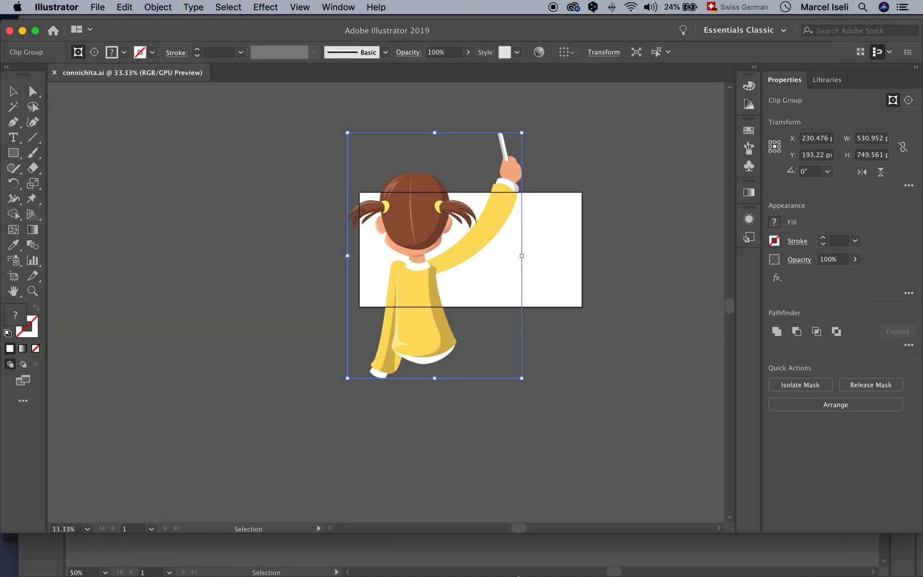
left_click(536, 564)
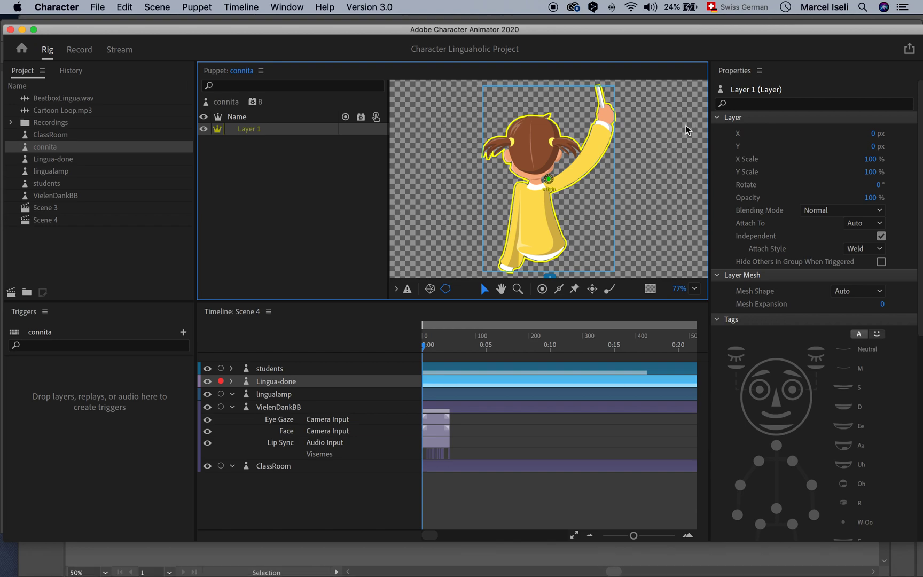
left_click(869, 5)
type("con")
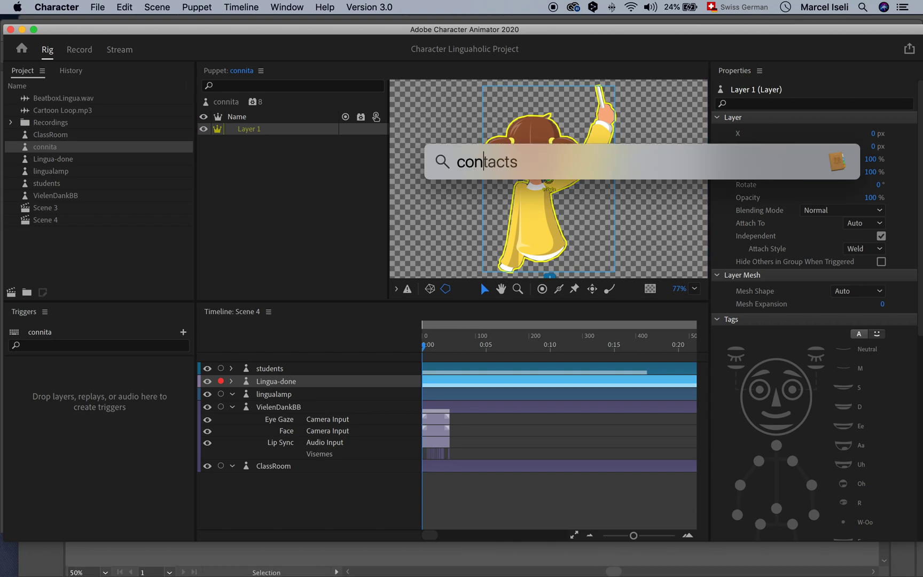
type("nichita")
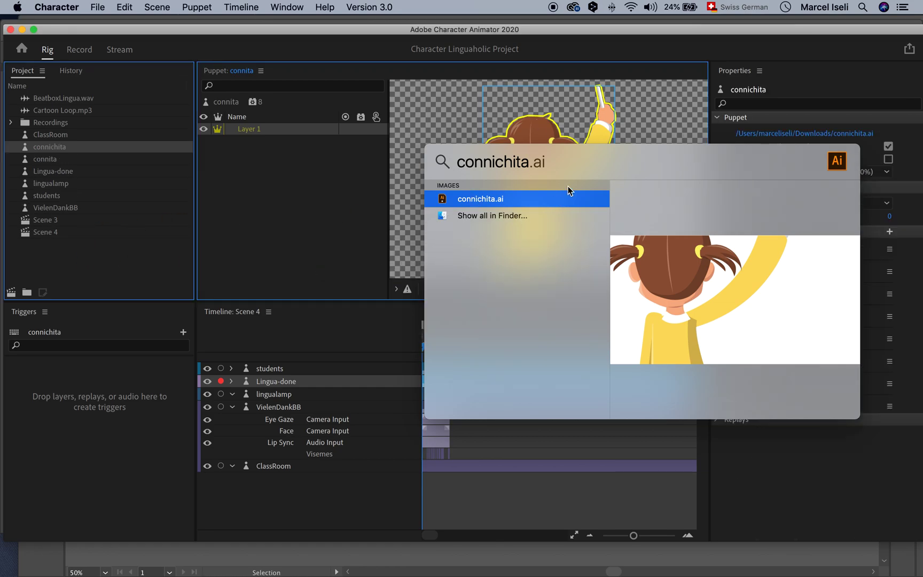
left_click_drag(658, 151, 681, 160)
left_click(332, 243)
left_click(65, 147)
key("Delete")
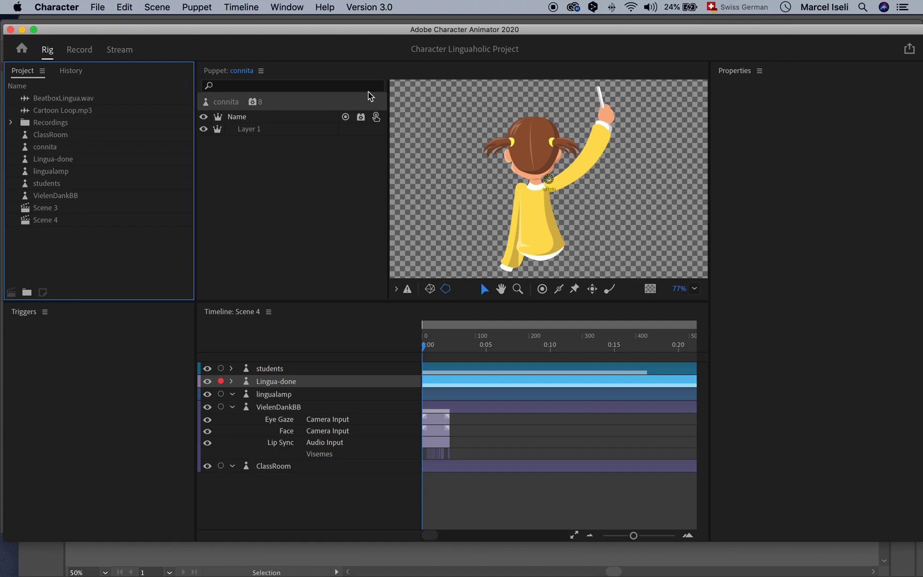
- Nudge the Character Animator window up and make QuickTime Player the active application
left_click_drag(376, 34, 376, 24)
mouse_move(507, 572)
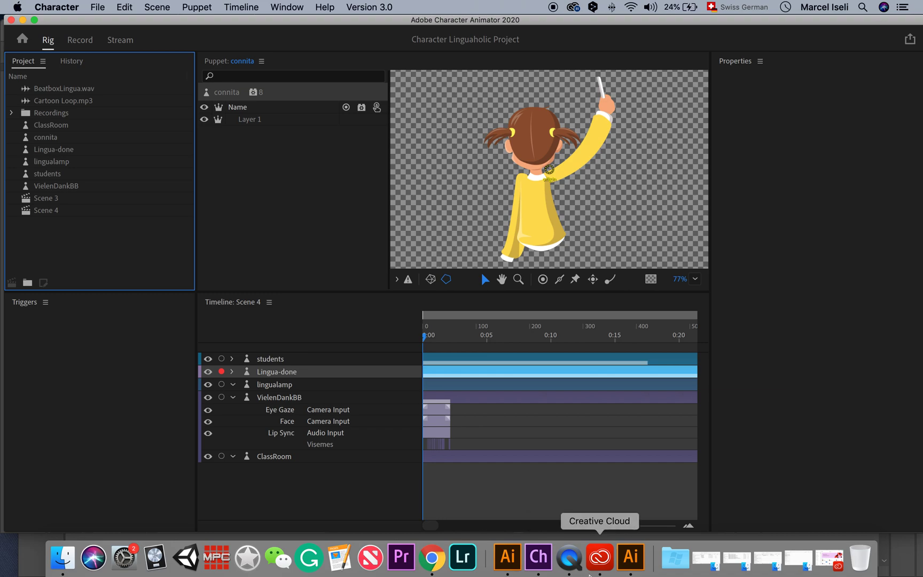
left_click(571, 562)
left_click(83, 5)
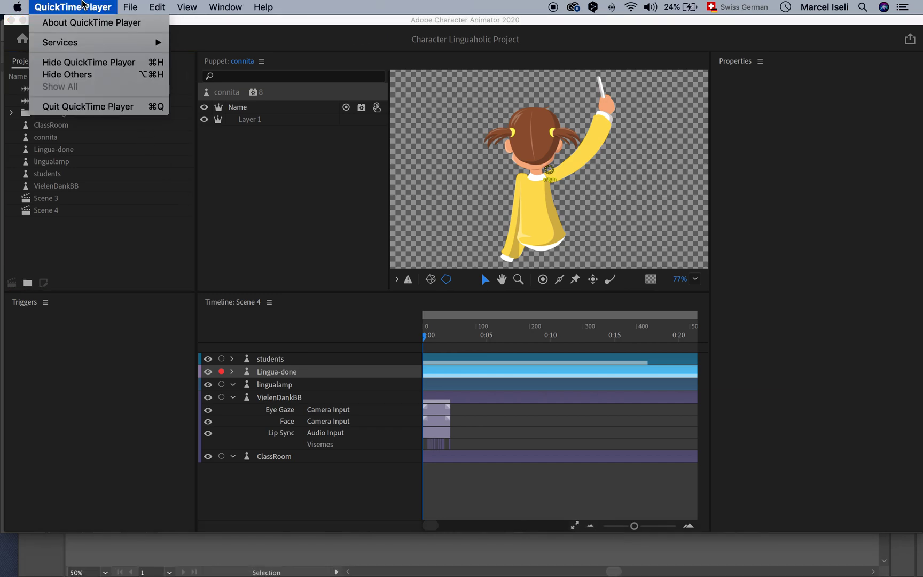
left_click(87, 5)
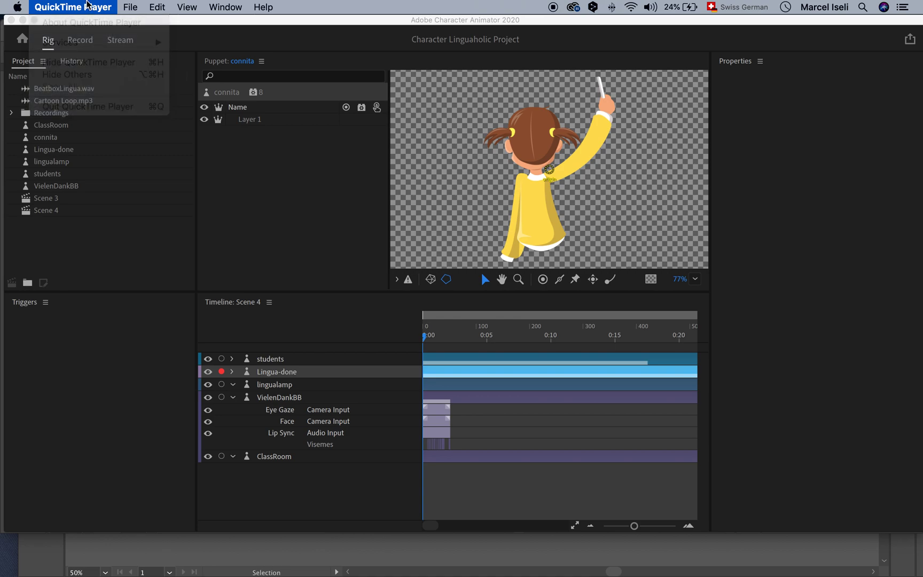